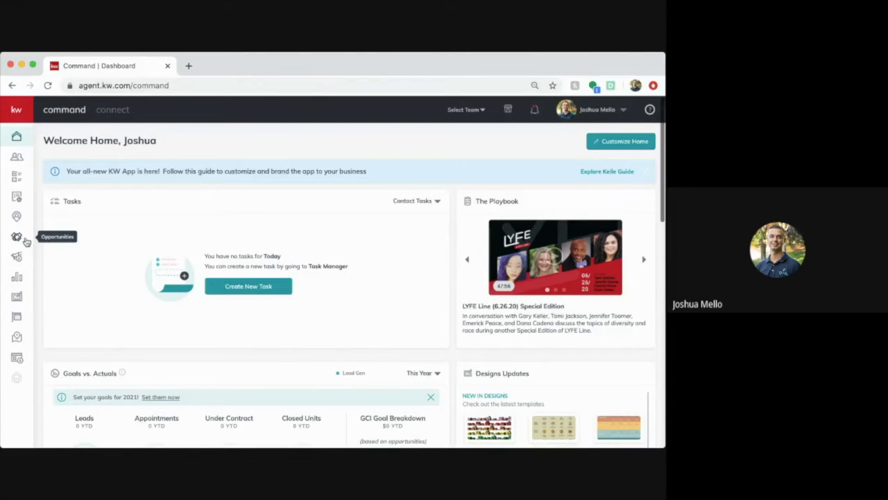
Open the team's opportunities pipeline and start creating a new opportunity.
{"action": "left_click", "coordinate": [15, 239]}
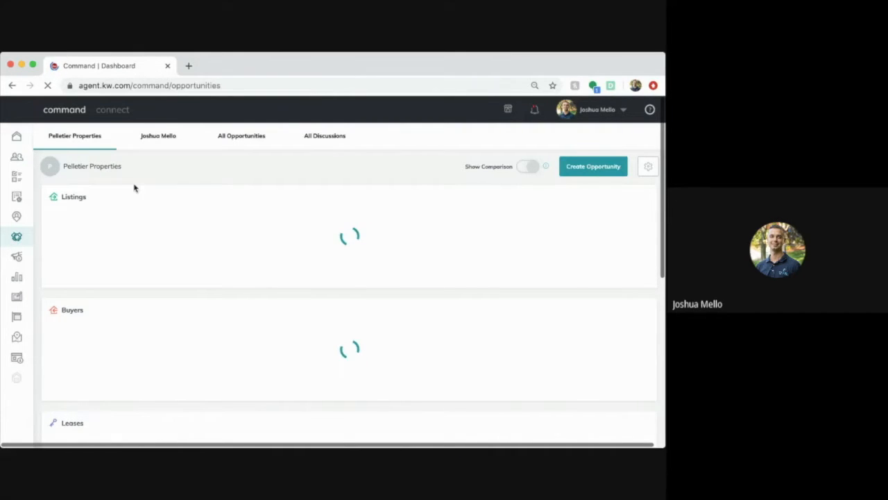
{"action": "scroll", "coordinate": [196, 212], "scroll_direction": "down", "scroll_amount": 3}
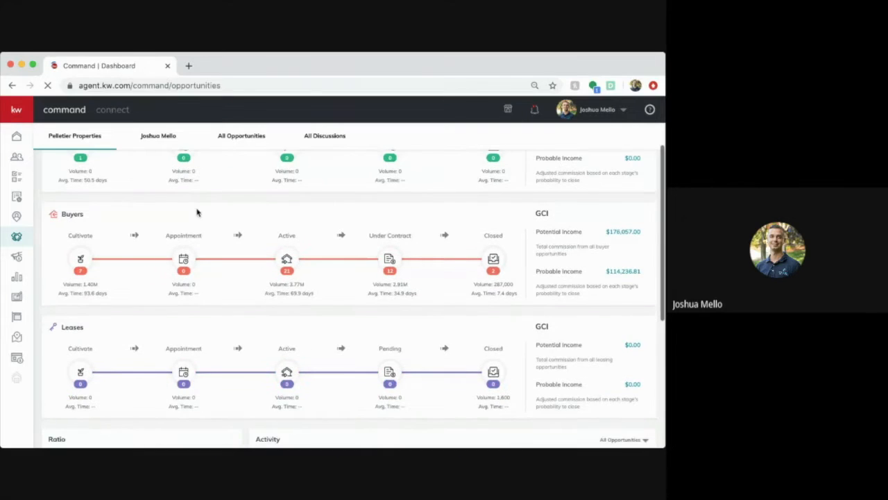
{"action": "scroll", "coordinate": [196, 213], "scroll_direction": "up", "scroll_amount": 3}
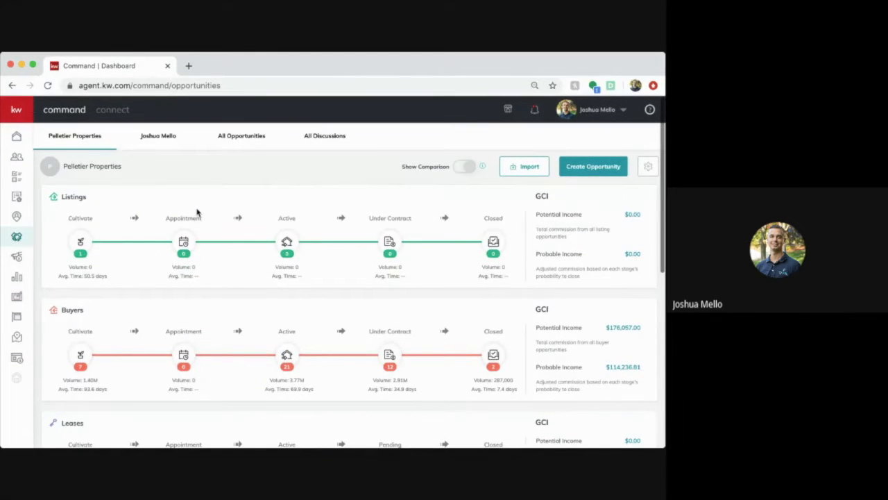
{"action": "left_click", "coordinate": [601, 169]}
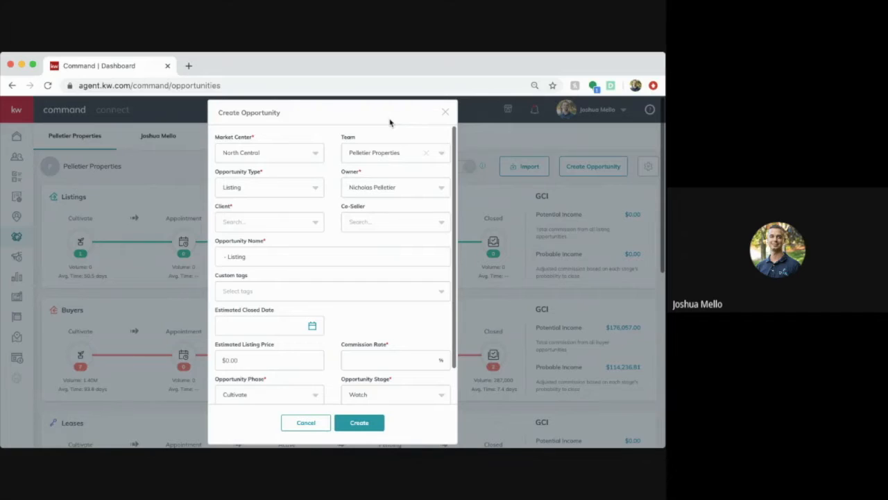
Set the new opportunity's type to Buyer.
{"action": "left_click", "coordinate": [247, 223]}
{"action": "left_click", "coordinate": [340, 179]}
{"action": "left_click", "coordinate": [249, 193]}
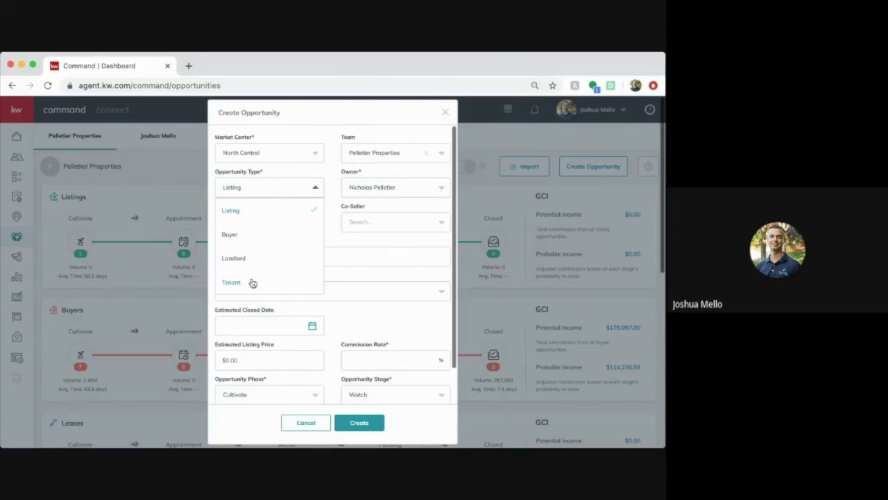
{"action": "left_click", "coordinate": [236, 239]}
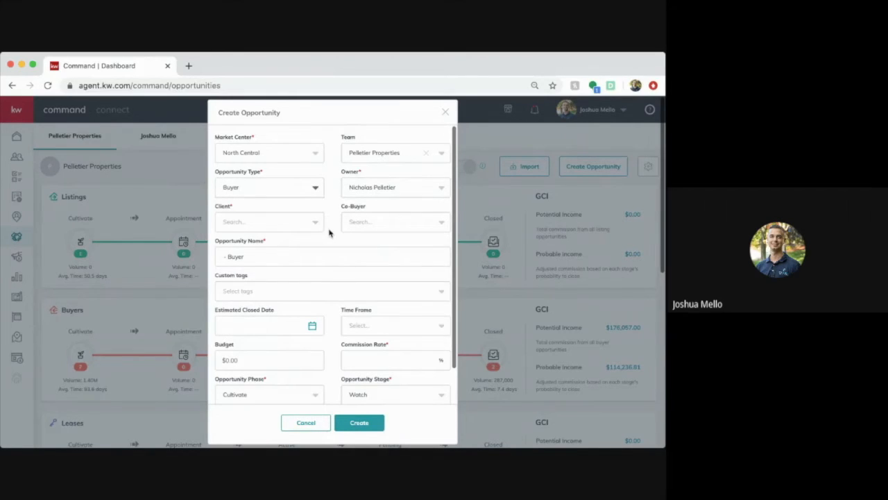
Find and select the existing contacts for the opportunity's client and co-buyer.
{"action": "left_click", "coordinate": [235, 223]}
{"action": "type", "text": "tracy"}
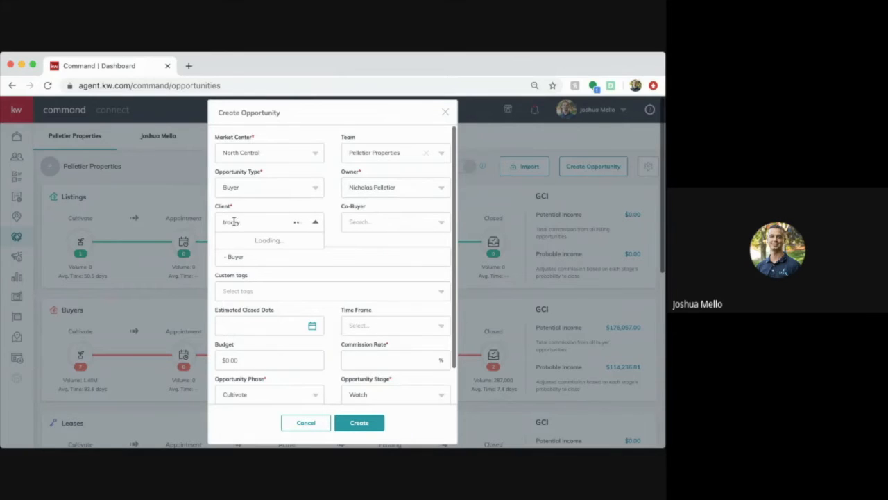
{"action": "left_click", "coordinate": [242, 240]}
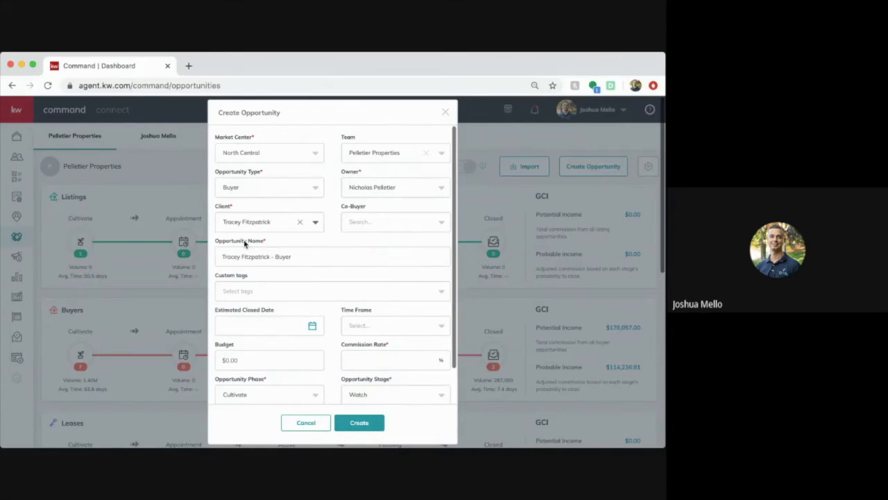
{"action": "left_click", "coordinate": [365, 228]}
{"action": "type", "text": "Bob Smi"}
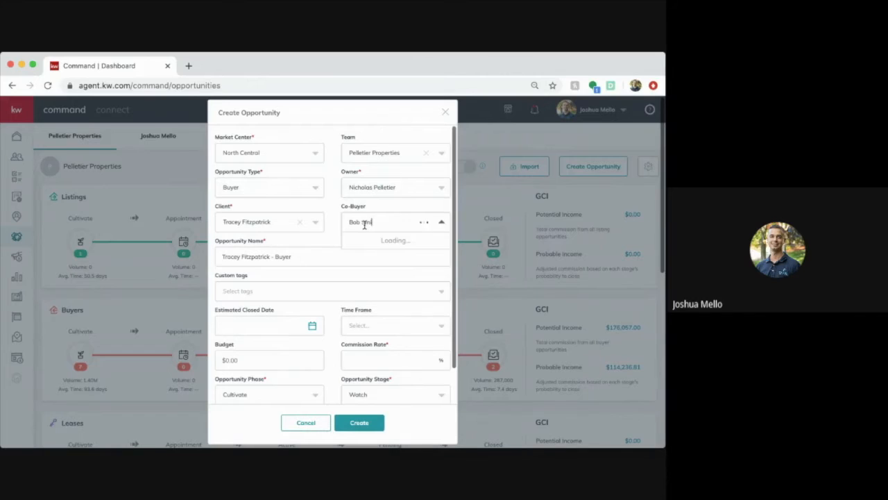
{"action": "left_click", "coordinate": [367, 242]}
Set the buyer opportunity's commission rate to 2% and its budget to $300,000.
{"action": "scroll", "coordinate": [370, 245], "scroll_direction": "down", "scroll_amount": 1}
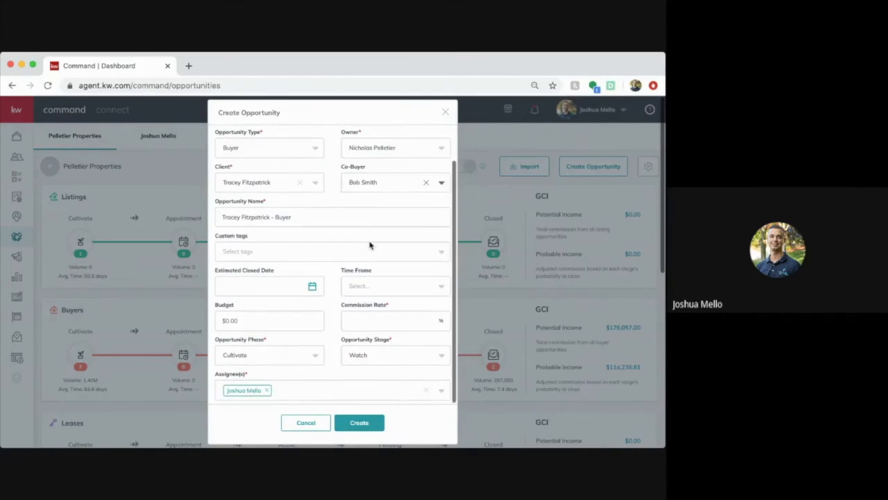
{"action": "left_click", "coordinate": [352, 318]}
{"action": "type", "text": "3"}
{"action": "left_click", "coordinate": [333, 303]}
{"action": "left_click", "coordinate": [222, 320]}
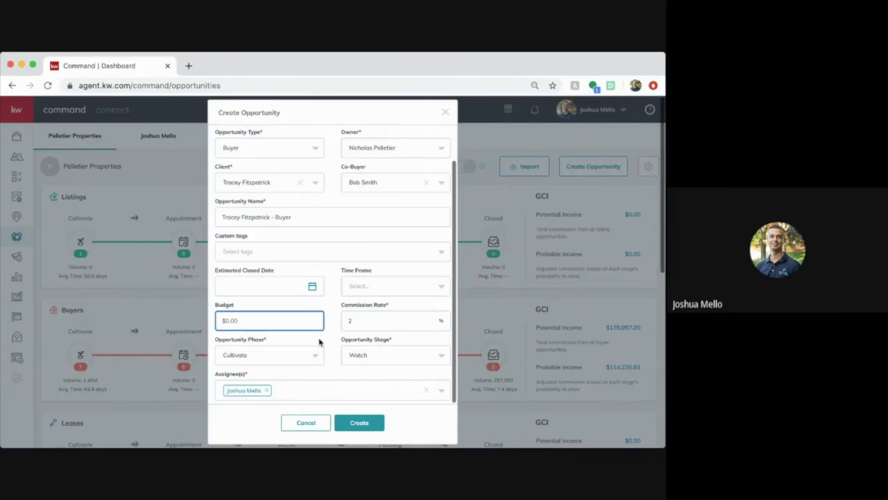
{"action": "type", "text": "3000000"}
{"action": "left_click", "coordinate": [338, 338]}
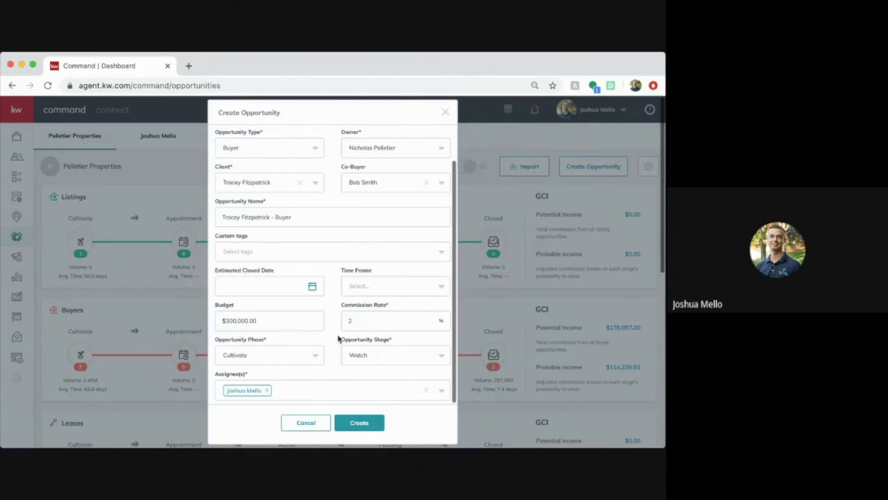
Examine the available opportunity phases and the stage options under Cultivate and Appointment.
{"action": "left_click", "coordinate": [261, 357]}
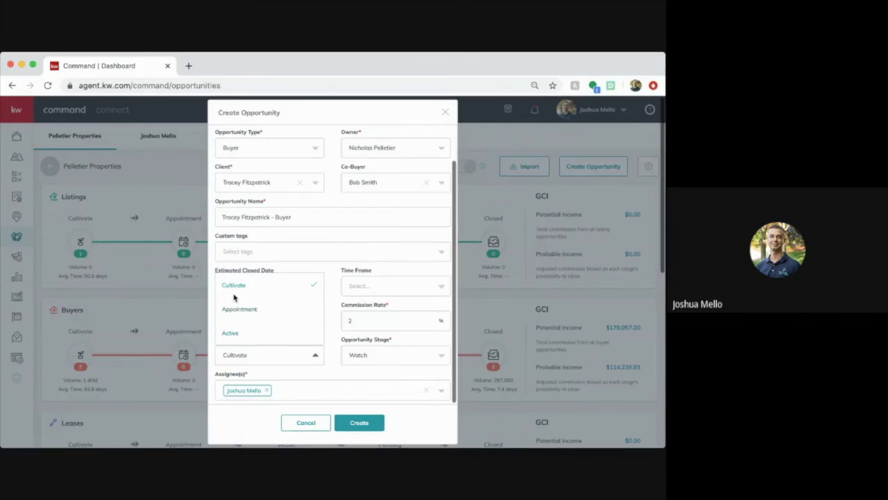
{"action": "left_click", "coordinate": [264, 375]}
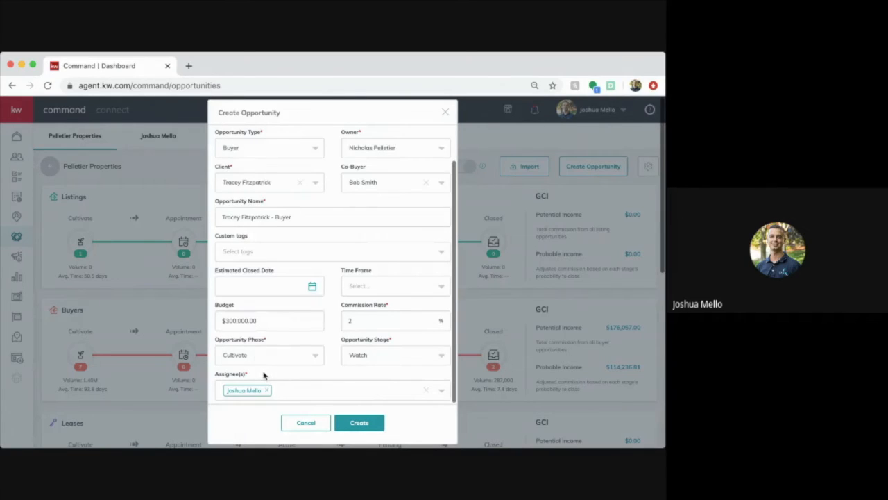
{"action": "left_click", "coordinate": [373, 359]}
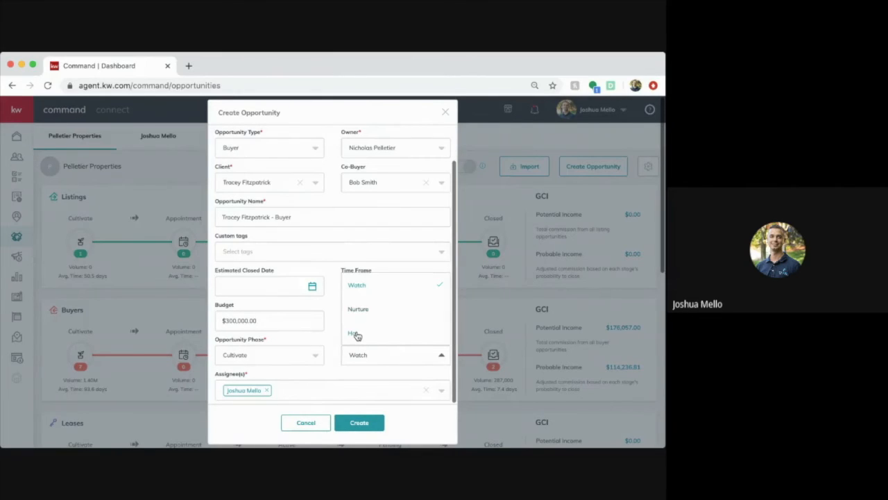
{"action": "left_click", "coordinate": [316, 356]}
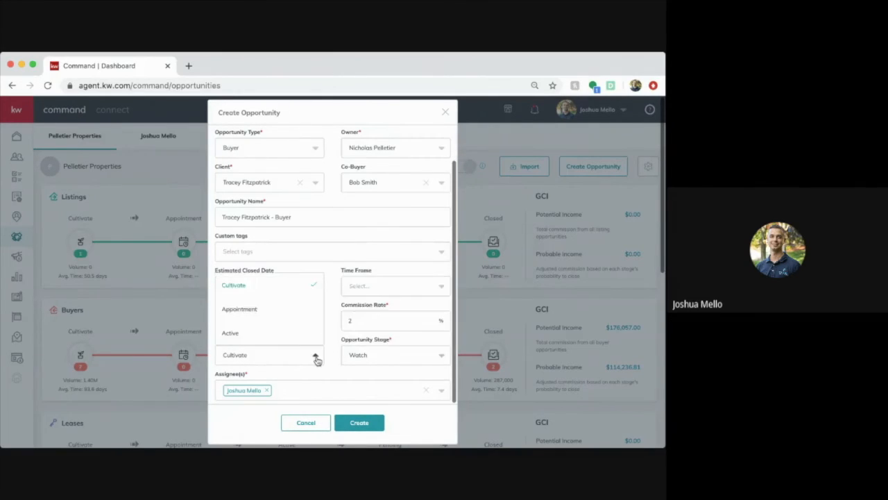
{"action": "left_click", "coordinate": [253, 309]}
{"action": "left_click", "coordinate": [366, 360]}
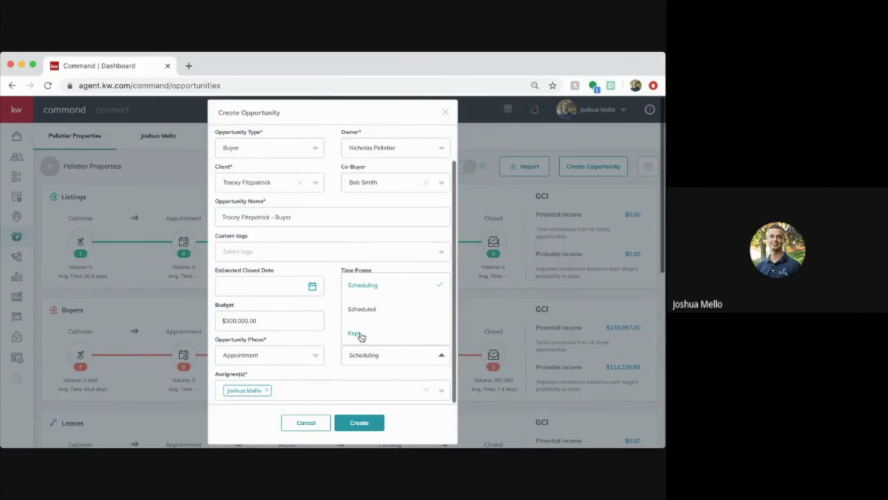
Set the opportunity phase to Active and its stage to Showing.
{"action": "left_click", "coordinate": [320, 354]}
{"action": "left_click", "coordinate": [265, 336]}
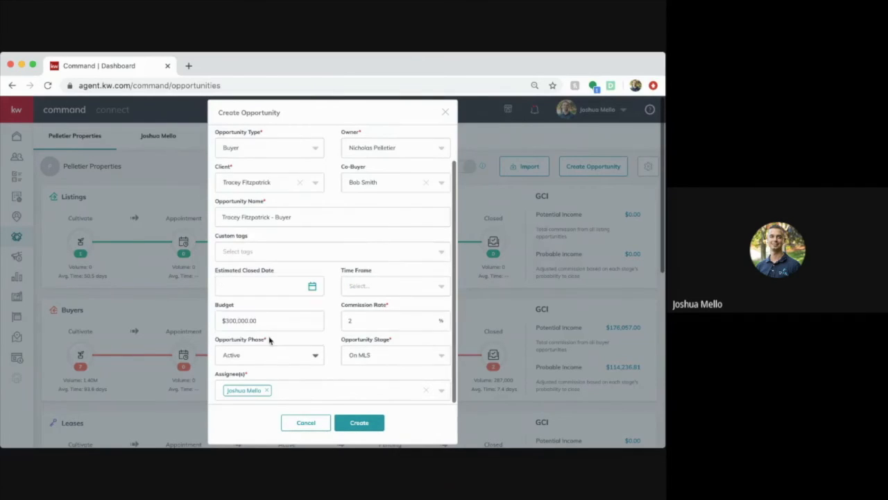
{"action": "left_click", "coordinate": [372, 360]}
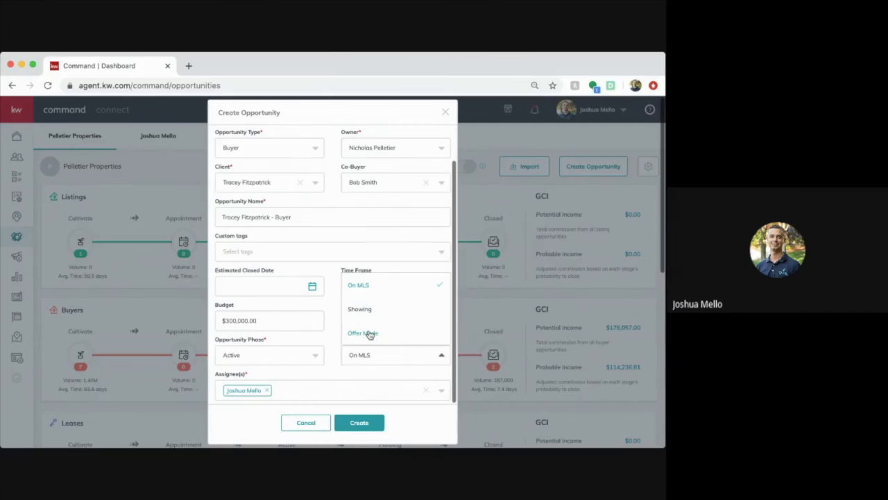
{"action": "left_click", "coordinate": [335, 356]}
{"action": "left_click", "coordinate": [316, 357]}
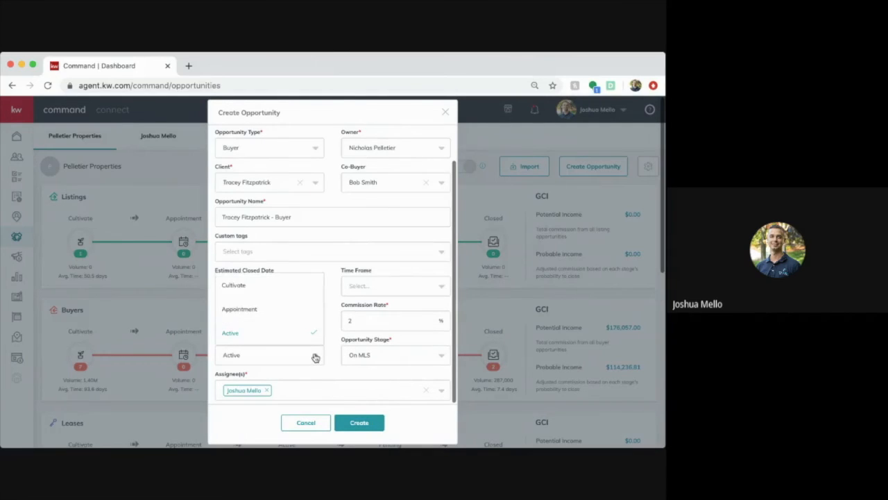
{"action": "left_click", "coordinate": [244, 339]}
{"action": "left_click", "coordinate": [371, 355]}
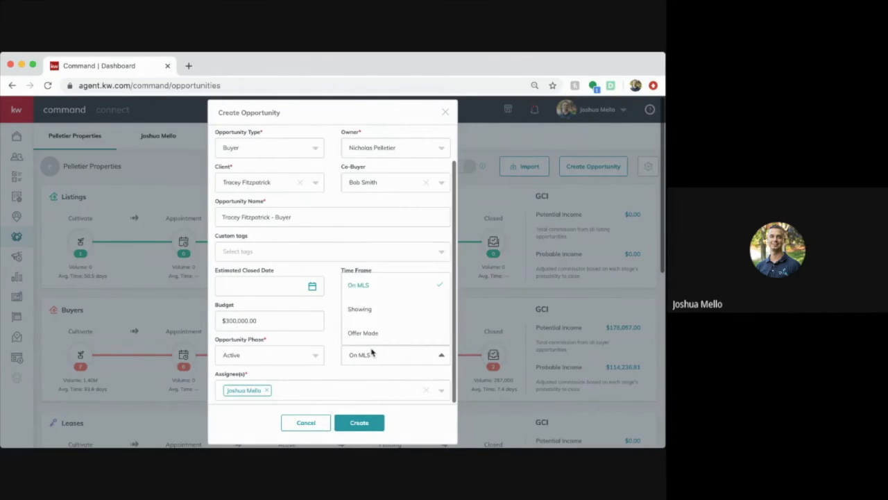
{"action": "left_click", "coordinate": [365, 312]}
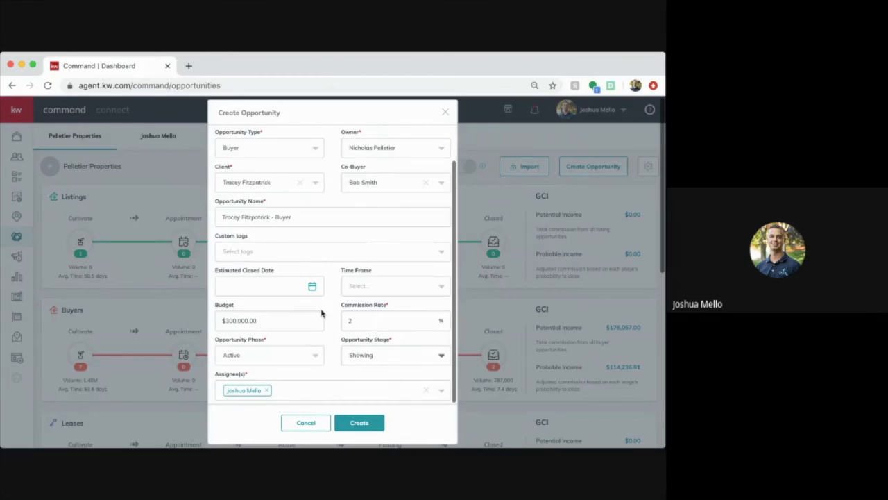
Add a second team member to the opportunity's assignees.
{"action": "left_click", "coordinate": [291, 392]}
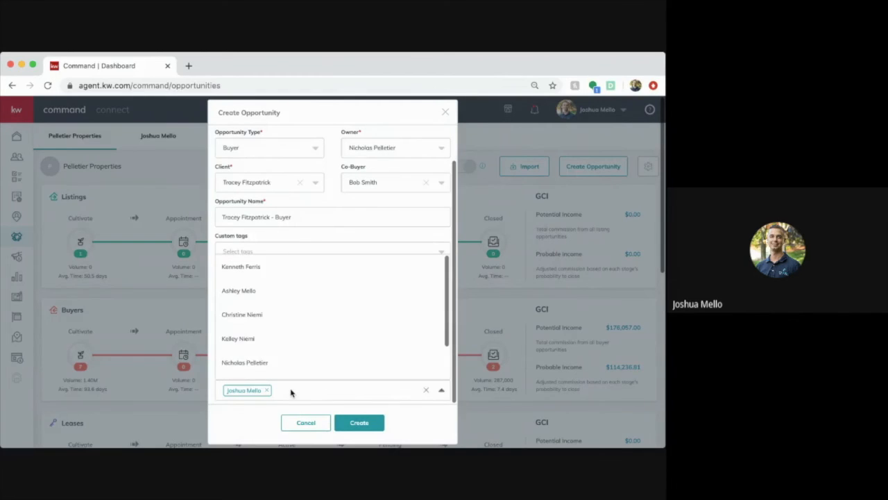
{"action": "left_click", "coordinate": [252, 412]}
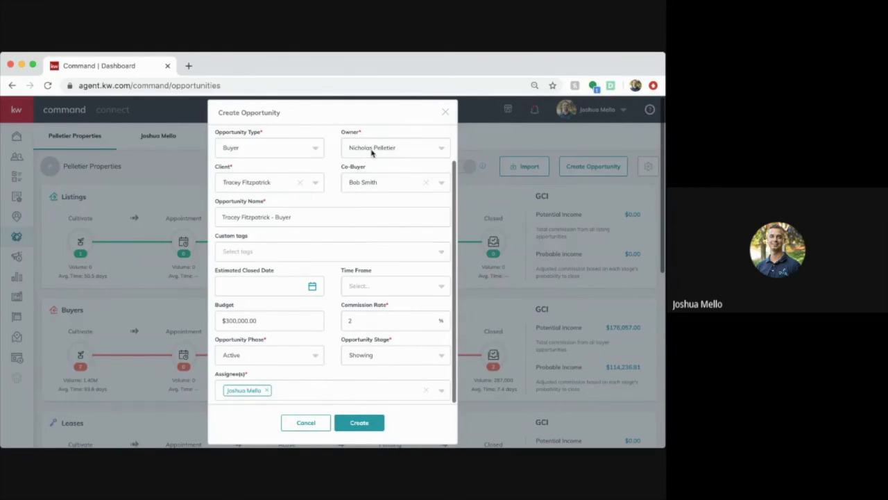
{"action": "left_click", "coordinate": [294, 395]}
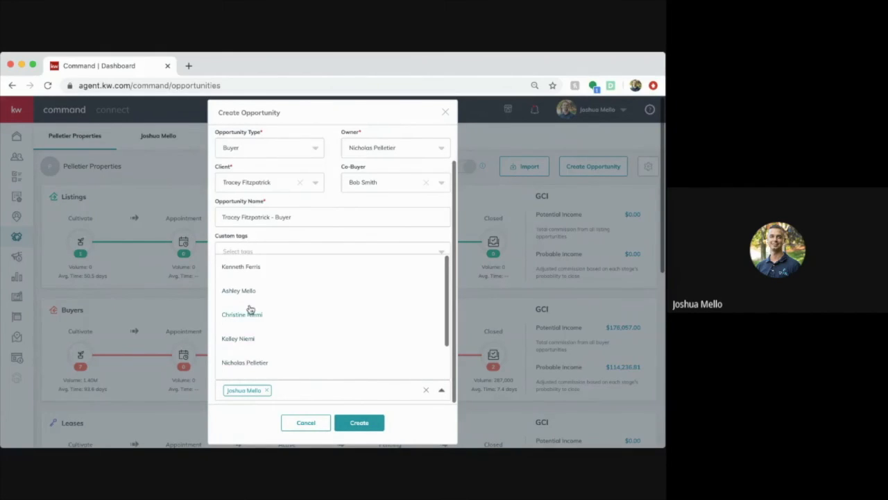
{"action": "scroll", "coordinate": [248, 312], "scroll_direction": "down", "scroll_amount": 1}
{"action": "left_click", "coordinate": [240, 342]}
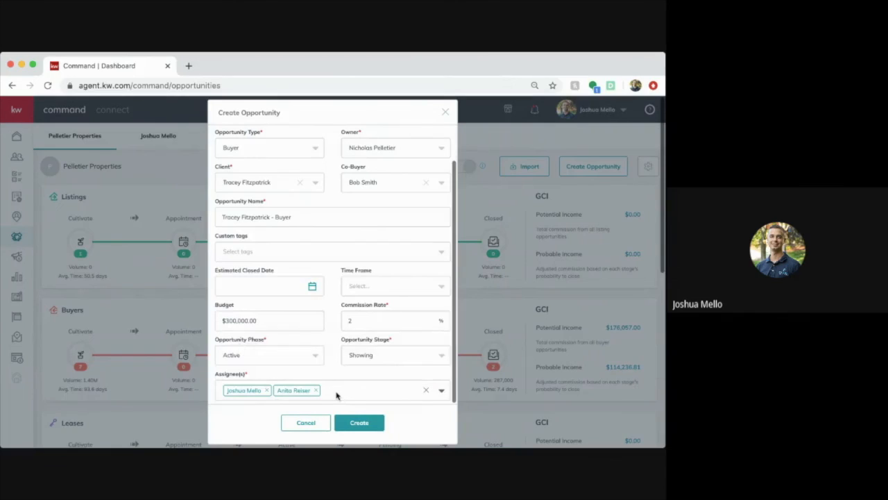
Check the remaining team members available as assignees, and create the buyer opportunity.
{"action": "left_click", "coordinate": [338, 395]}
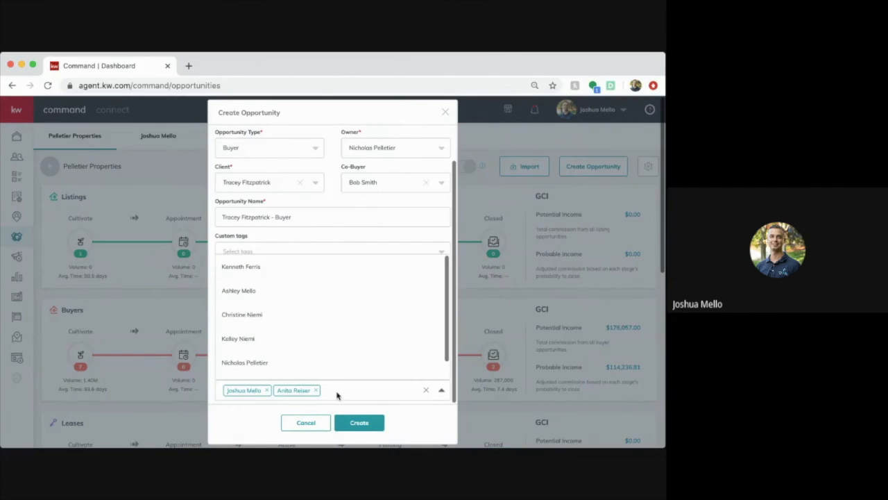
{"action": "scroll", "coordinate": [313, 357], "scroll_direction": "down", "scroll_amount": 1}
{"action": "scroll", "coordinate": [315, 355], "scroll_direction": "up", "scroll_amount": 1}
{"action": "left_click", "coordinate": [244, 416]}
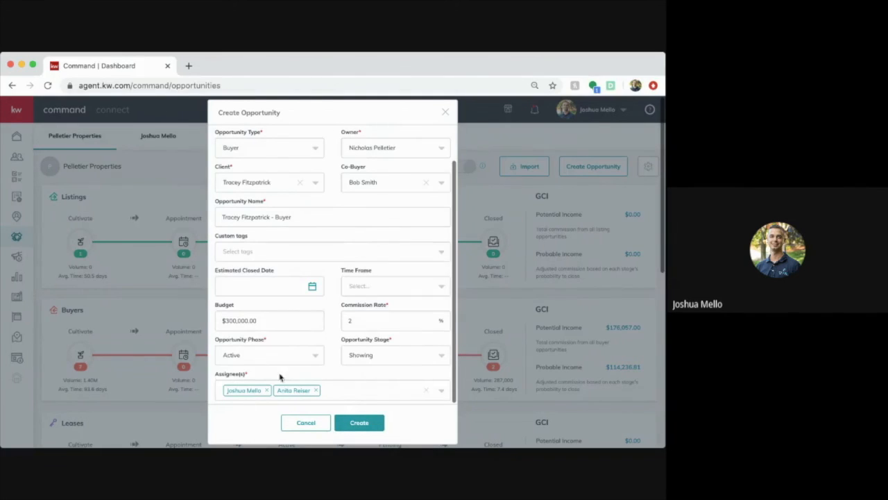
{"action": "left_click", "coordinate": [359, 425]}
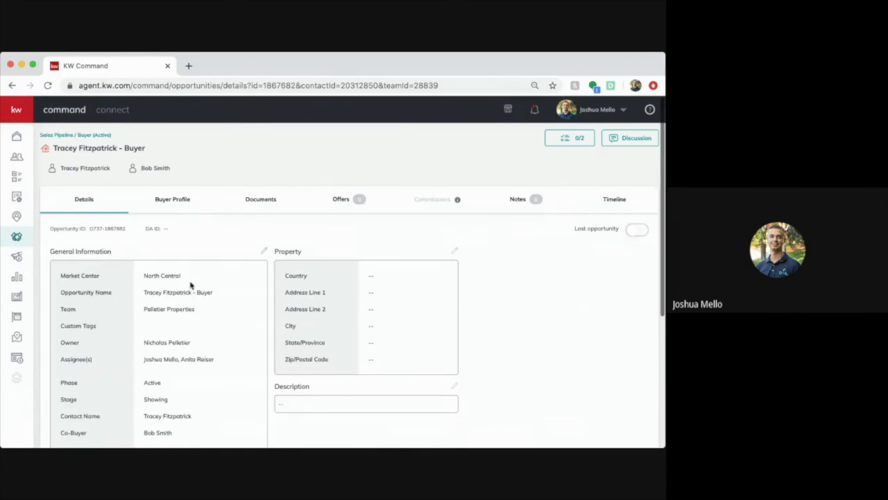
Review the new opportunity's general information and return to the team's opportunities overview.
{"action": "scroll", "coordinate": [214, 339], "scroll_direction": "down", "scroll_amount": 4}
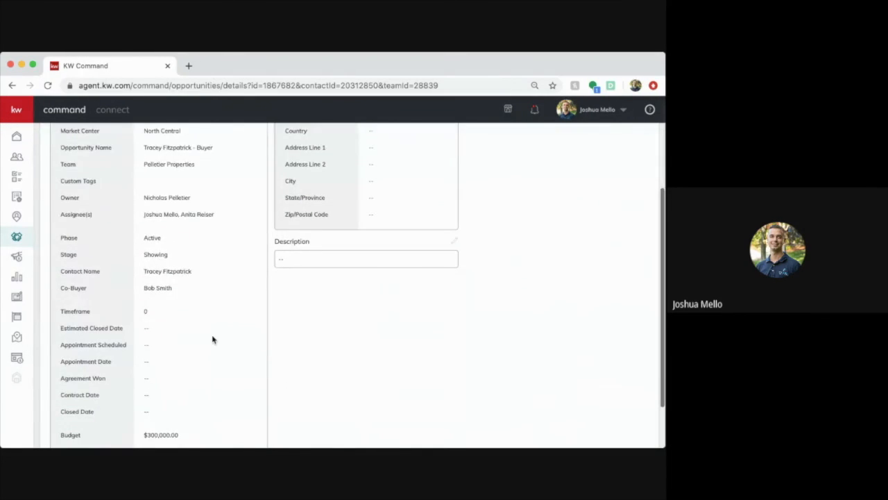
{"action": "scroll", "coordinate": [213, 339], "scroll_direction": "up", "scroll_amount": 2}
{"action": "scroll", "coordinate": [213, 339], "scroll_direction": "down", "scroll_amount": 4}
{"action": "scroll", "coordinate": [213, 339], "scroll_direction": "up", "scroll_amount": 6}
{"action": "left_click", "coordinate": [94, 135]}
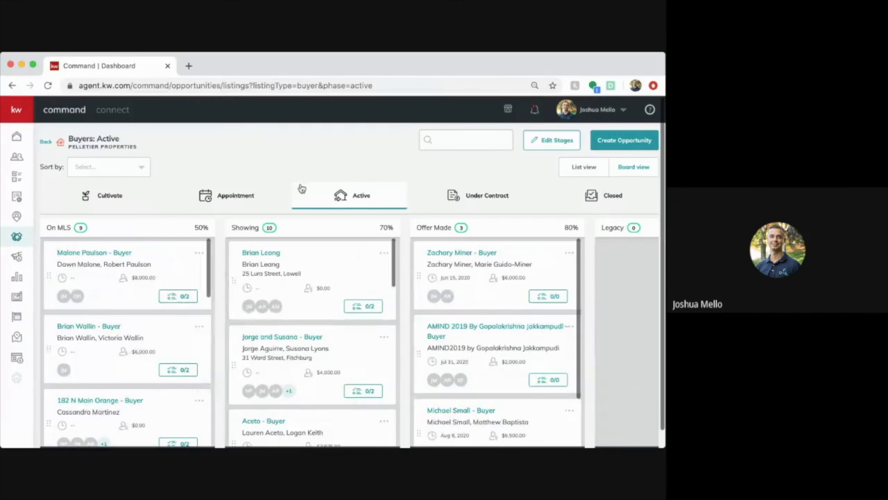
{"action": "left_click", "coordinate": [45, 144]}
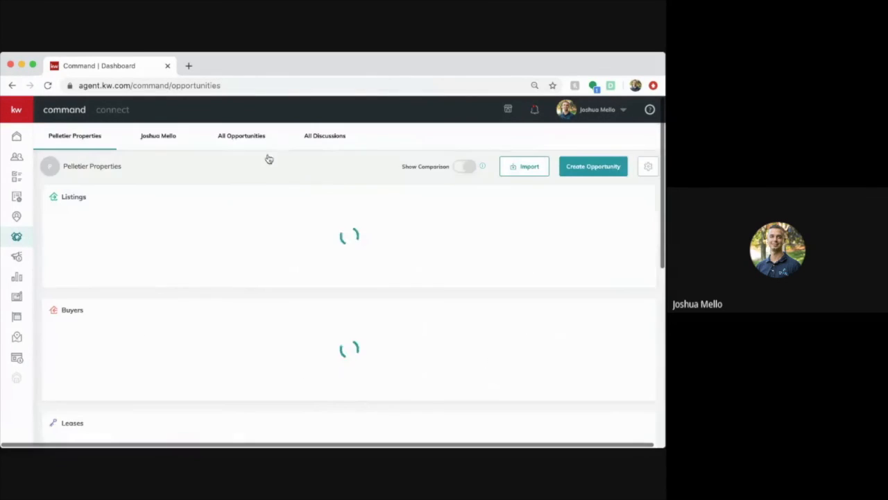
Open the active buyers board, find the newly created opportunity in the Showing stage, and open its details.
{"action": "scroll", "coordinate": [306, 347], "scroll_direction": "down", "scroll_amount": 1}
{"action": "scroll", "coordinate": [308, 356], "scroll_direction": "down", "scroll_amount": 1}
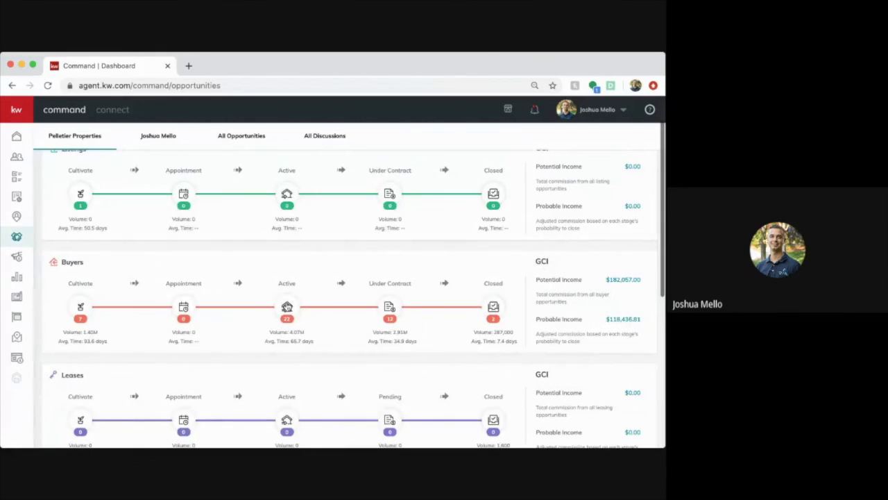
{"action": "left_click", "coordinate": [290, 309]}
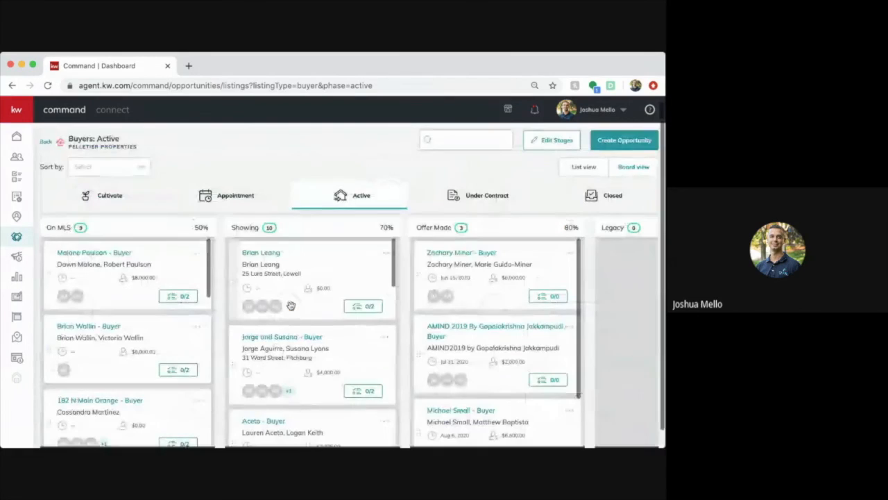
{"action": "scroll", "coordinate": [344, 291], "scroll_direction": "down", "scroll_amount": 4}
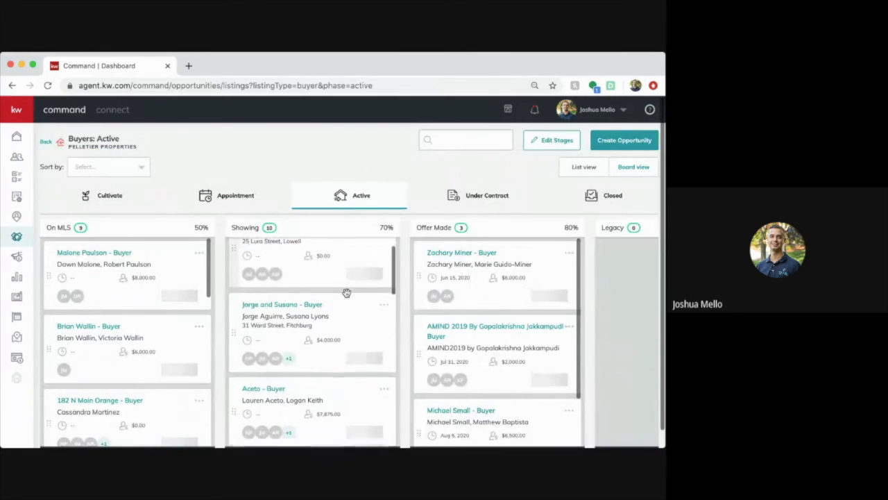
{"action": "scroll", "coordinate": [346, 292], "scroll_direction": "down", "scroll_amount": 5}
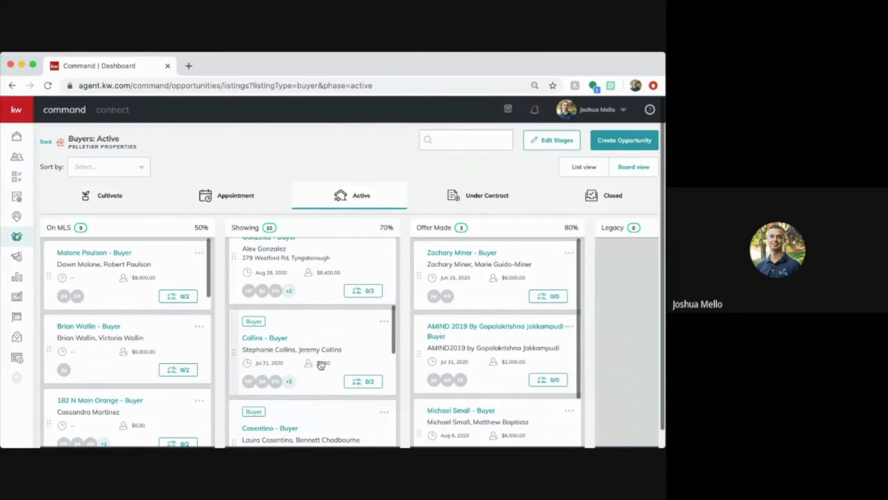
{"action": "scroll", "coordinate": [319, 364], "scroll_direction": "down", "scroll_amount": 5}
{"action": "scroll", "coordinate": [319, 364], "scroll_direction": "down", "scroll_amount": 5}
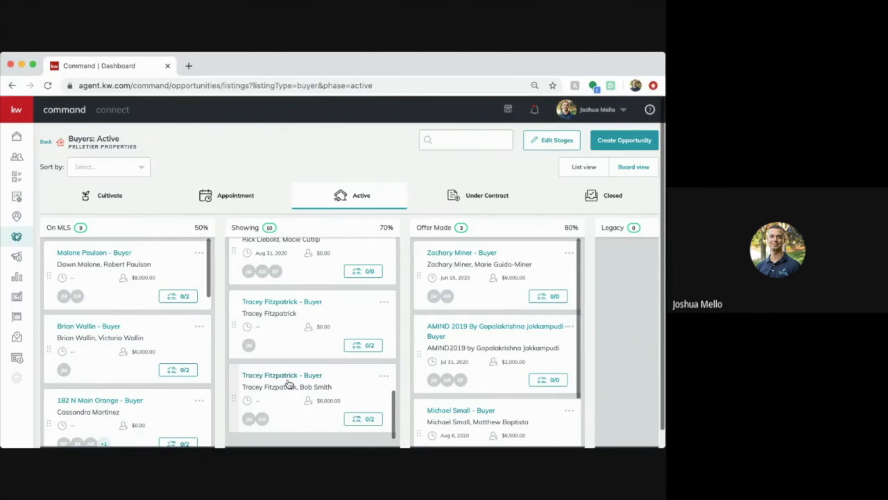
{"action": "left_click", "coordinate": [289, 384]}
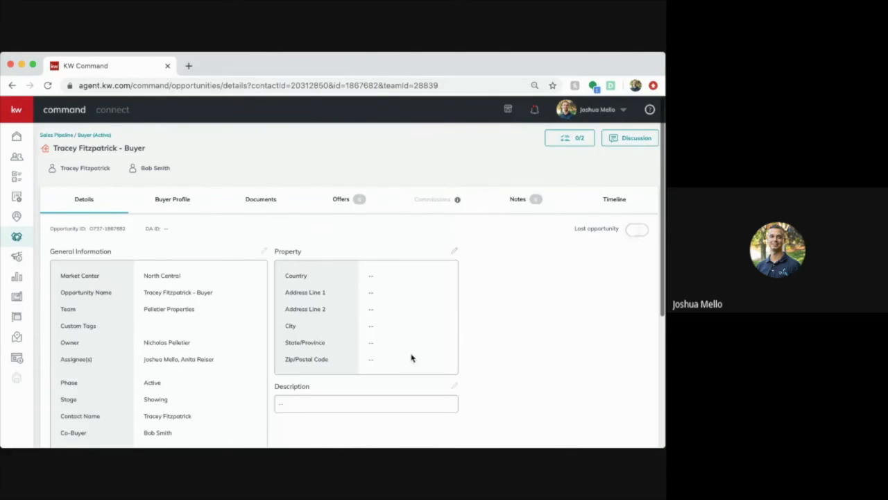
{"action": "scroll", "coordinate": [482, 343], "scroll_direction": "down", "scroll_amount": 2}
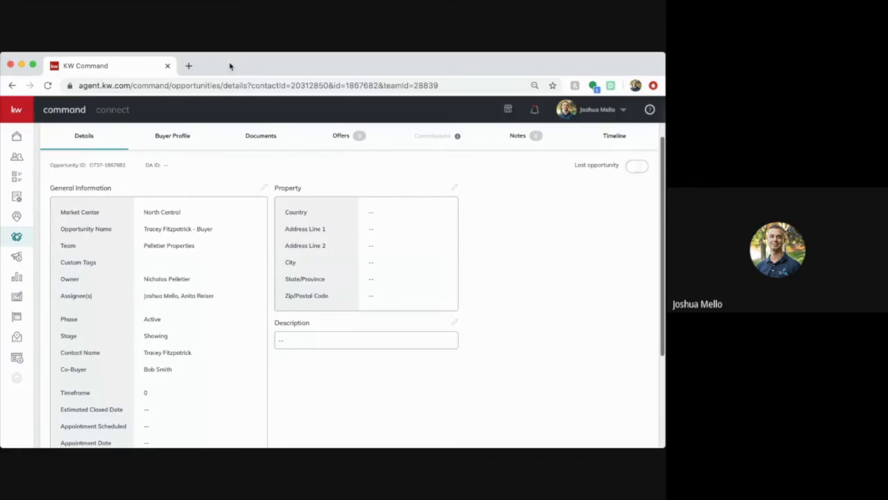